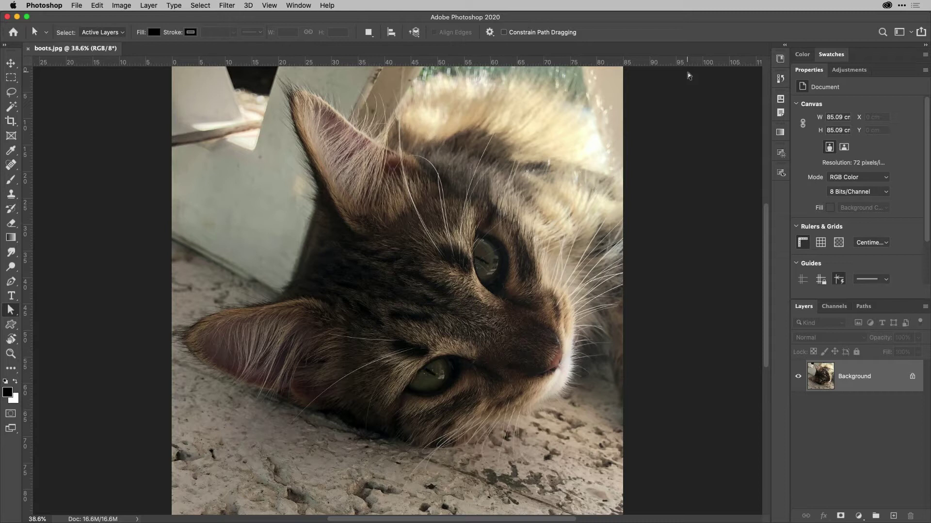
Convert the Background layer to a smart object and open the Camera Raw Filter on it
right_click(873, 376)
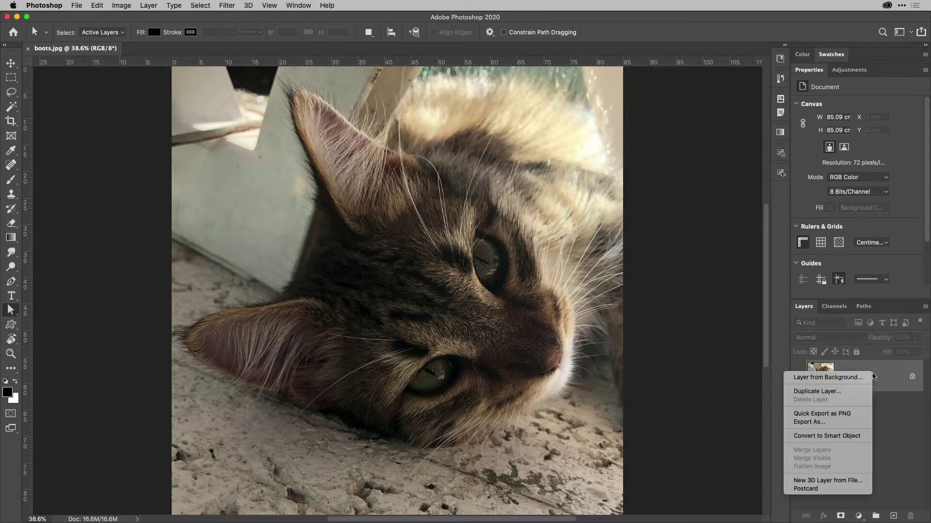
left_click(857, 438)
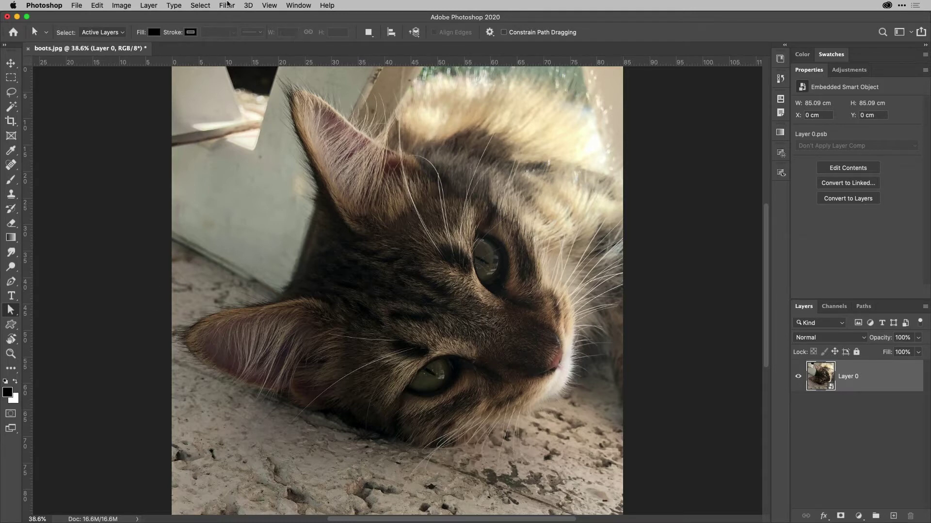
left_click(227, 6)
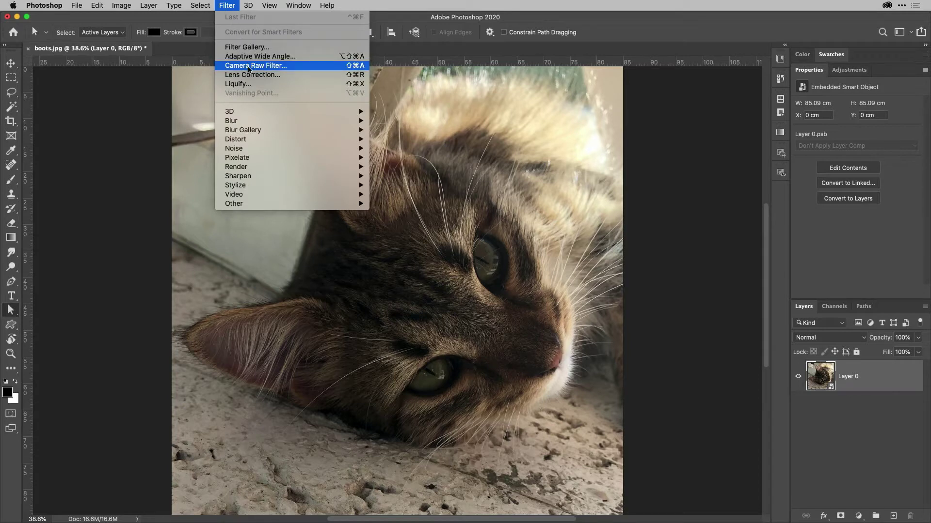
left_click(332, 66)
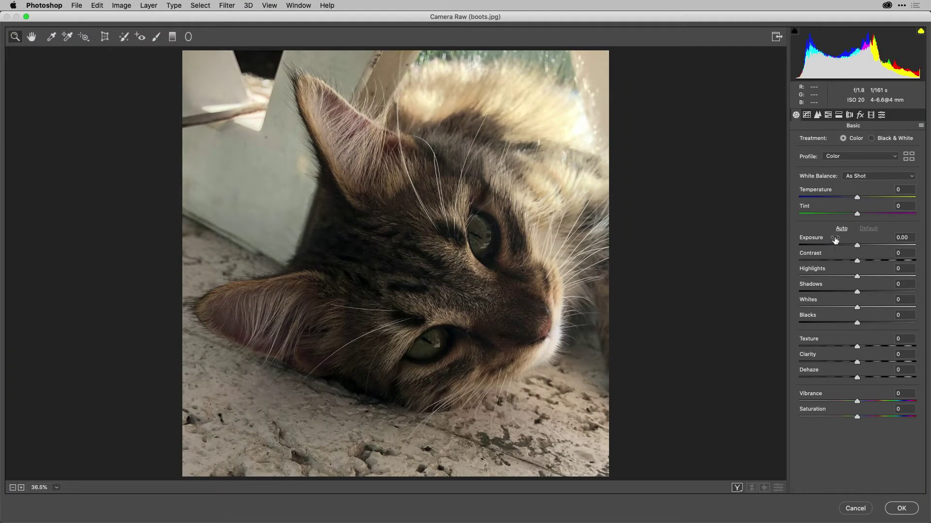
Brighten the whole cat photo with Exposure +0.41 and Contrast +5 in the Basic panel
left_click_drag(835, 239, 844, 255)
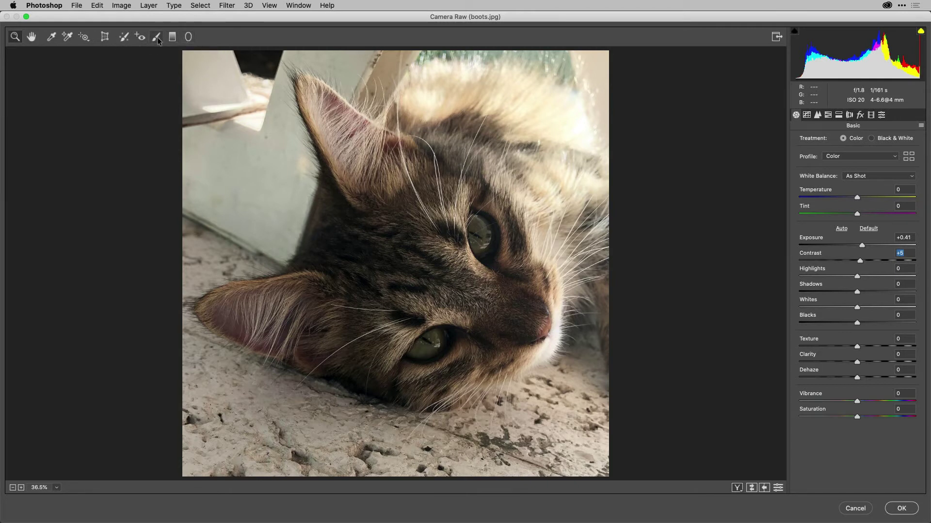
Draw a radial filter over the cat's ear and lower eye at Exposure +2.04
left_click(189, 37)
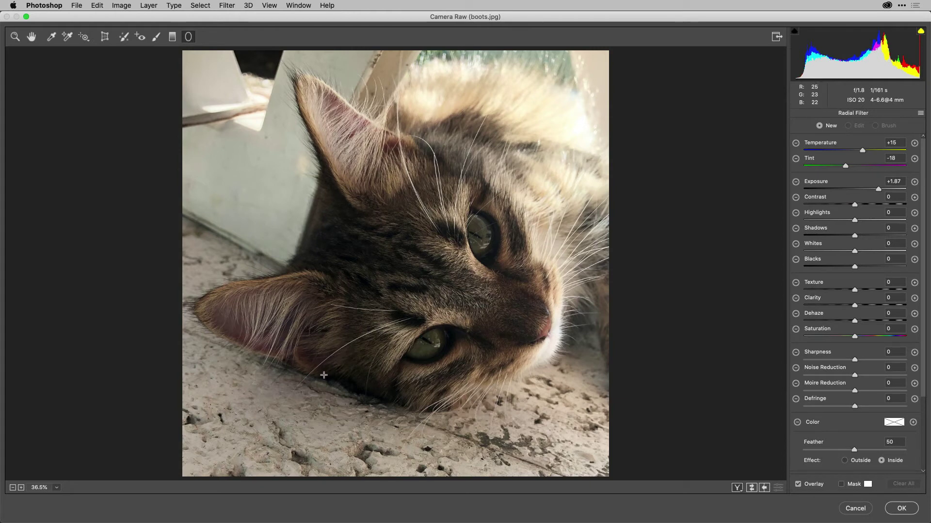
left_click_drag(324, 376, 401, 311)
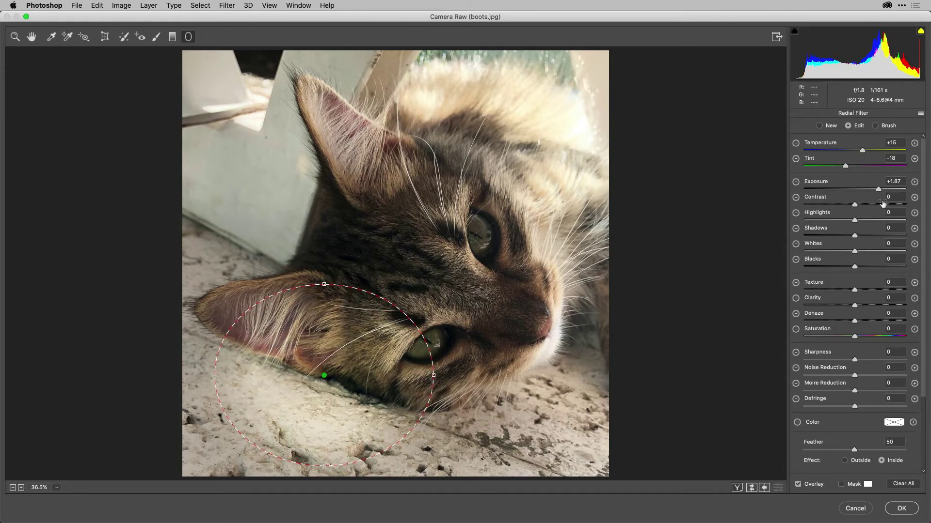
left_click_drag(878, 189, 874, 184)
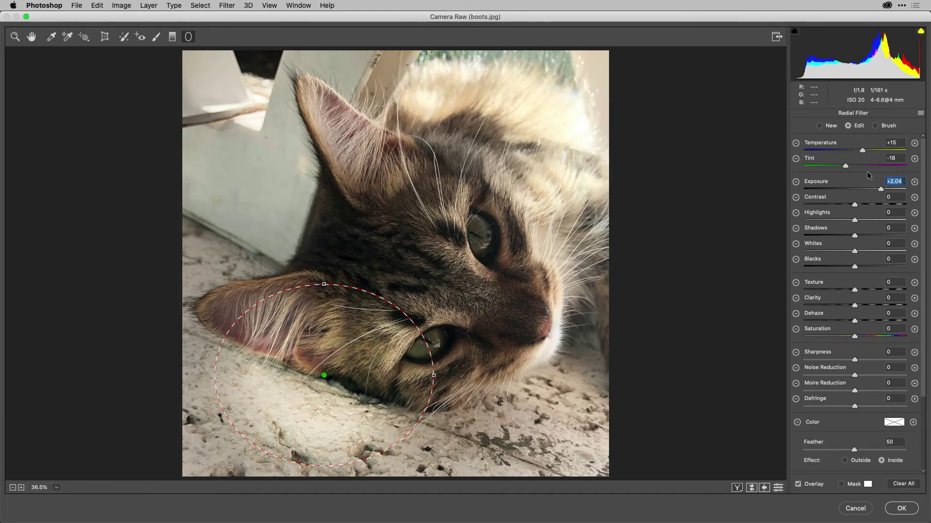
Brush the radial filter's brightening off the floor beneath the cat's cheek
left_click(875, 126)
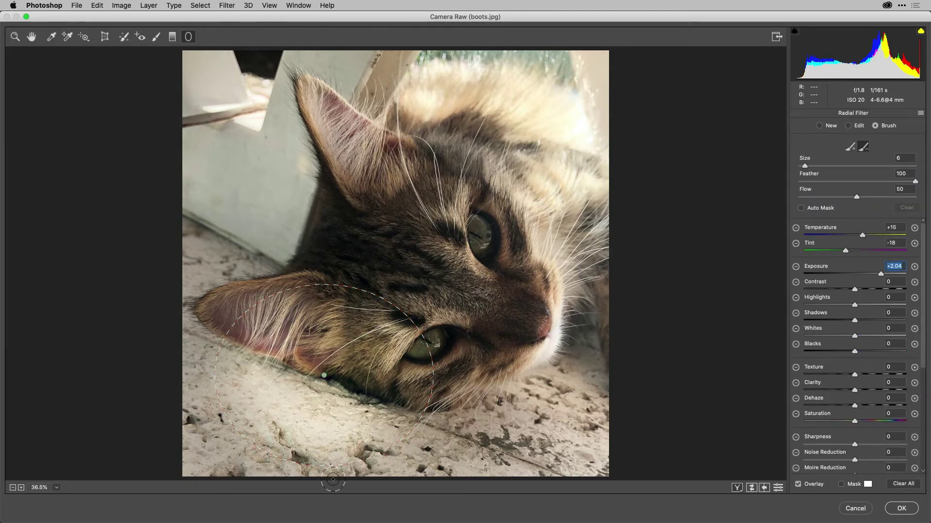
mouse_move(351, 440)
left_mouse_down()
mouse_move(403, 437)
mouse_move(364, 434)
mouse_move(393, 436)
mouse_move(373, 424)
mouse_move(396, 419)
mouse_move(269, 374)
mouse_move(256, 377)
mouse_move(413, 433)
mouse_move(254, 403)
mouse_move(340, 425)
mouse_move(306, 432)
mouse_move(315, 446)
mouse_move(366, 452)
mouse_move(220, 398)
mouse_move(258, 410)
mouse_move(261, 393)
mouse_move(210, 373)
mouse_move(249, 385)
mouse_move(218, 359)
mouse_move(248, 374)
mouse_move(266, 436)
mouse_move(293, 448)
mouse_move(426, 456)
mouse_move(361, 433)
mouse_move(393, 433)
mouse_move(365, 434)
mouse_move(405, 472)
mouse_move(252, 450)
mouse_move(208, 405)
mouse_move(230, 395)
mouse_move(213, 373)
mouse_move(320, 324)
mouse_move(253, 341)
mouse_move(322, 315)
mouse_move(376, 324)
mouse_move(400, 377)
mouse_move(338, 309)
mouse_move(286, 332)
mouse_move(389, 358)
left_mouse_up()
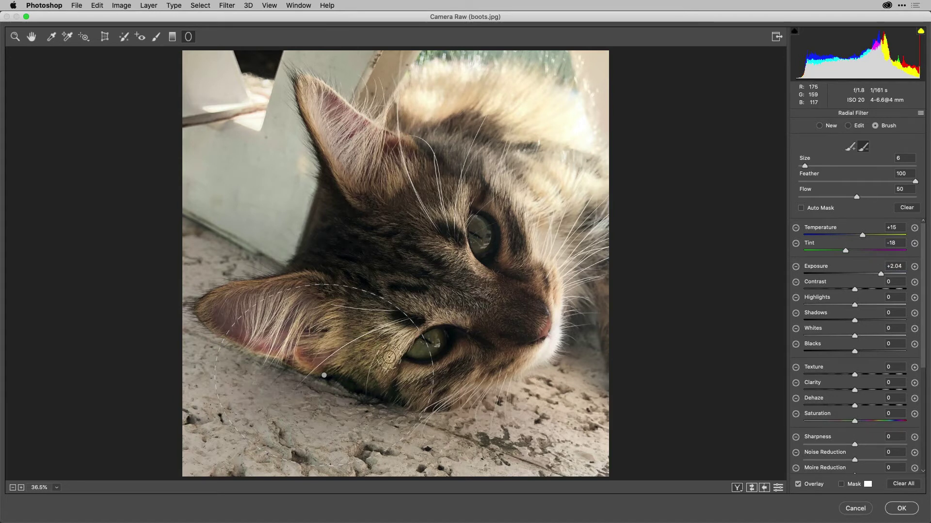
Paint a zero-reset adjustment brush stroke over the cat's lower eye at Size 5, Feather 56
left_click(156, 37)
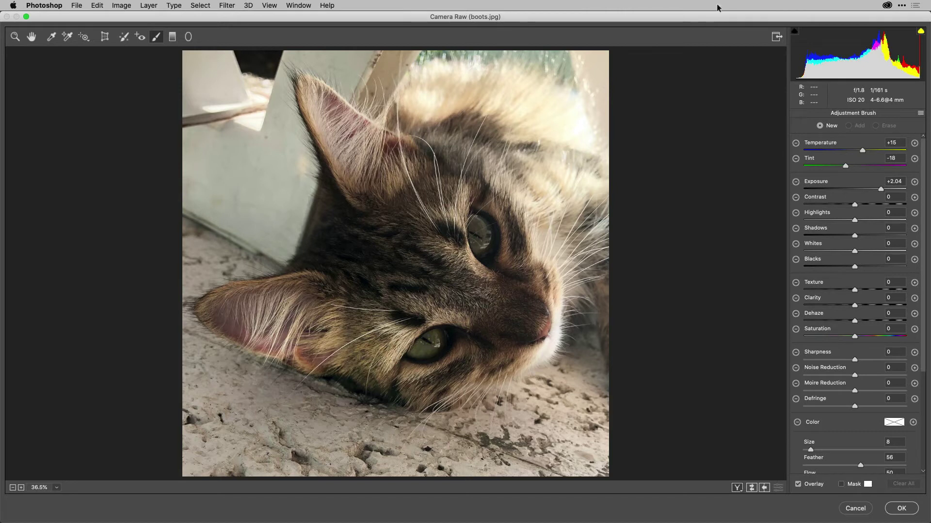
left_click(920, 114)
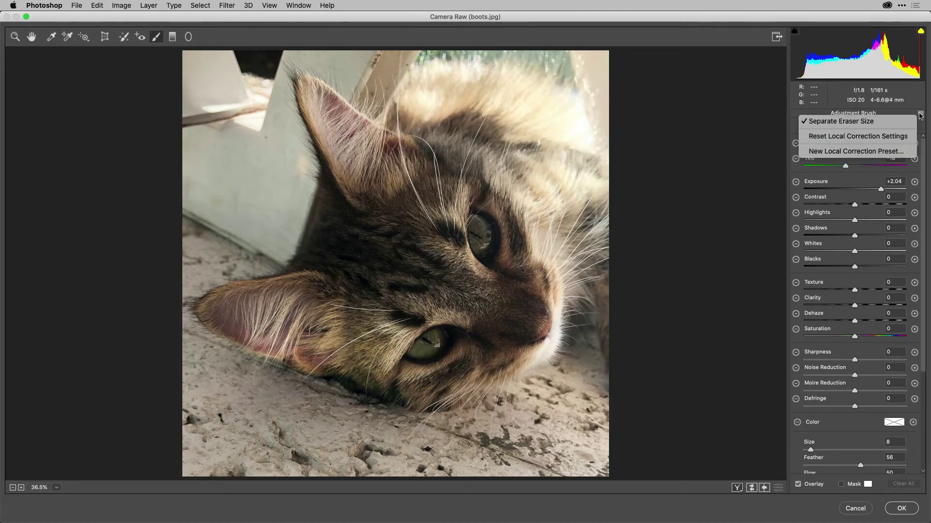
left_click(900, 137)
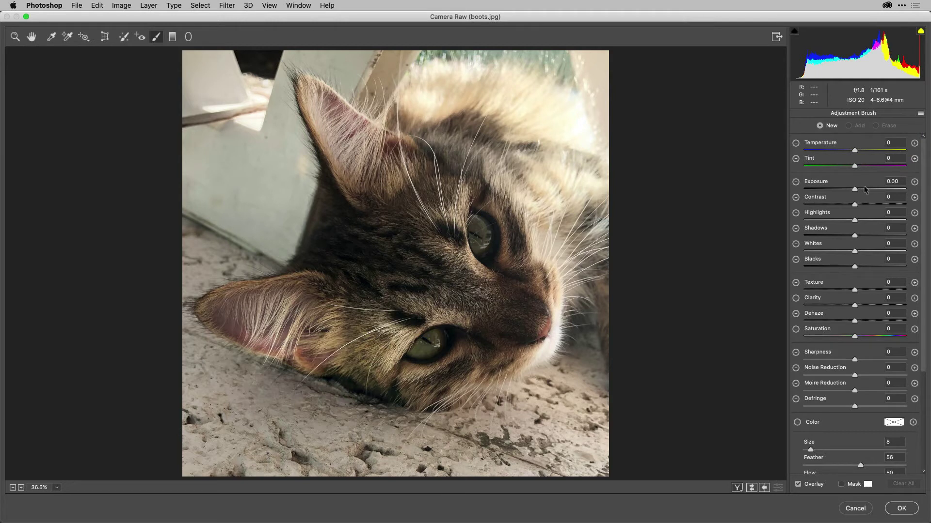
left_click(920, 113)
left_click(907, 113)
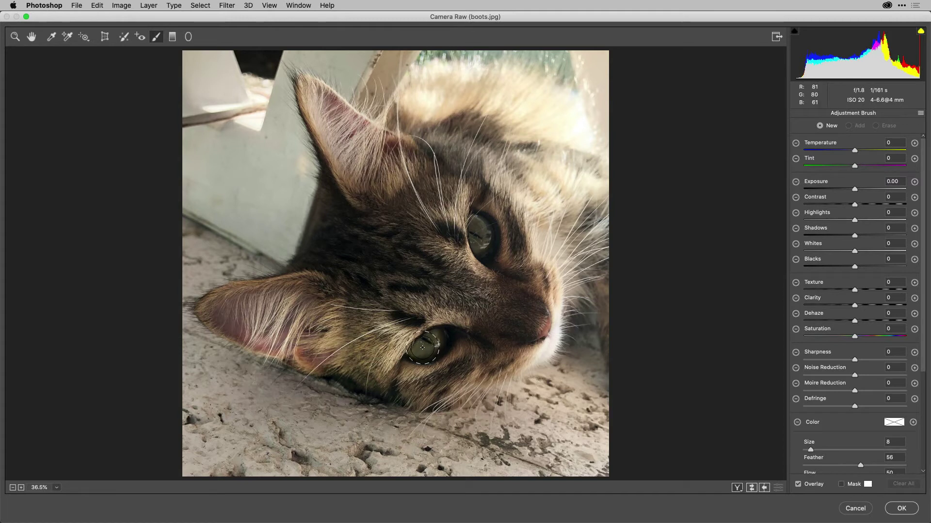
key("bracketleft")
key("bracketleft")
key("bracketleft")
left_click_drag(427, 345, 418, 352)
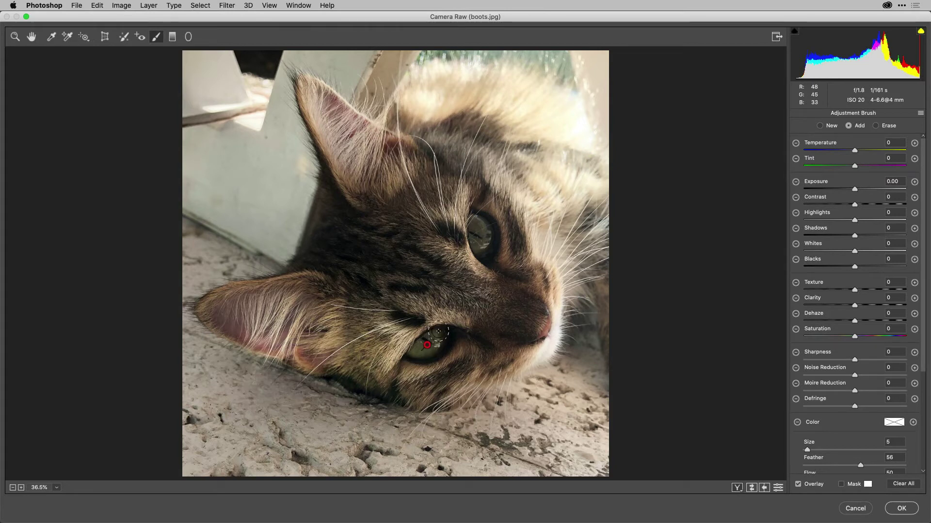
Show the mask and erase the lower-eye adjustment where it spills onto the cheek
left_click(841, 484)
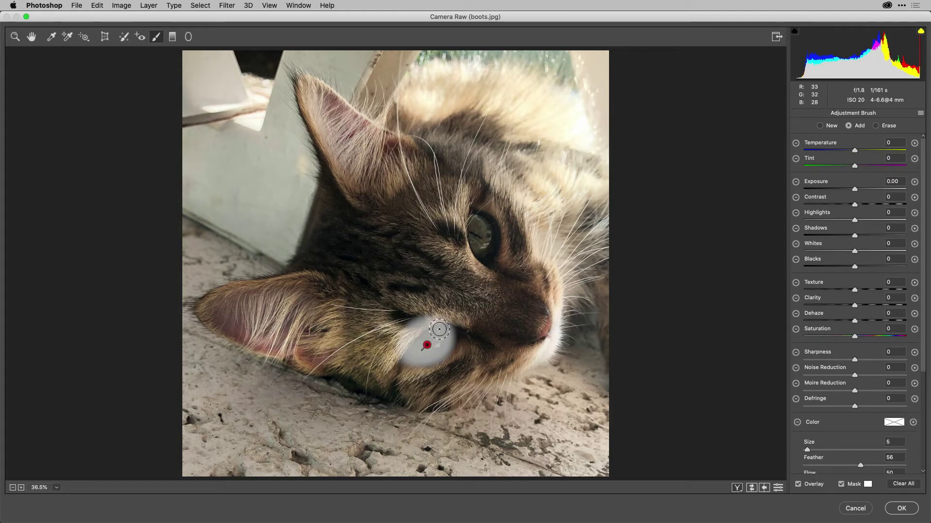
left_click(883, 127)
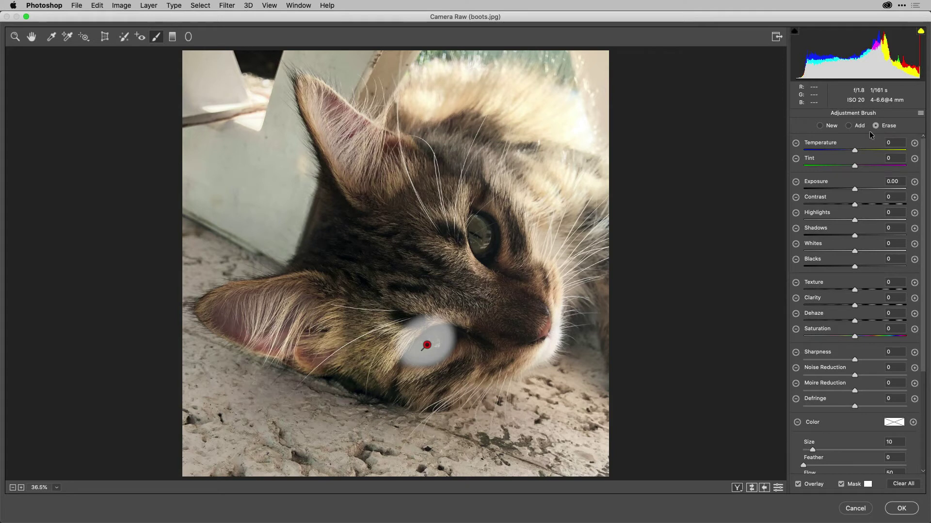
mouse_move(404, 320)
left_mouse_down()
mouse_move(383, 339)
mouse_move(391, 349)
mouse_move(403, 322)
mouse_move(432, 303)
mouse_move(448, 308)
mouse_move(400, 326)
mouse_move(388, 345)
mouse_move(426, 315)
mouse_move(449, 309)
mouse_move(453, 316)
mouse_move(422, 327)
mouse_move(439, 303)
mouse_move(458, 297)
mouse_move(443, 335)
left_mouse_up()
mouse_move(407, 395)
left_mouse_down()
mouse_move(468, 364)
mouse_move(479, 330)
left_mouse_up()
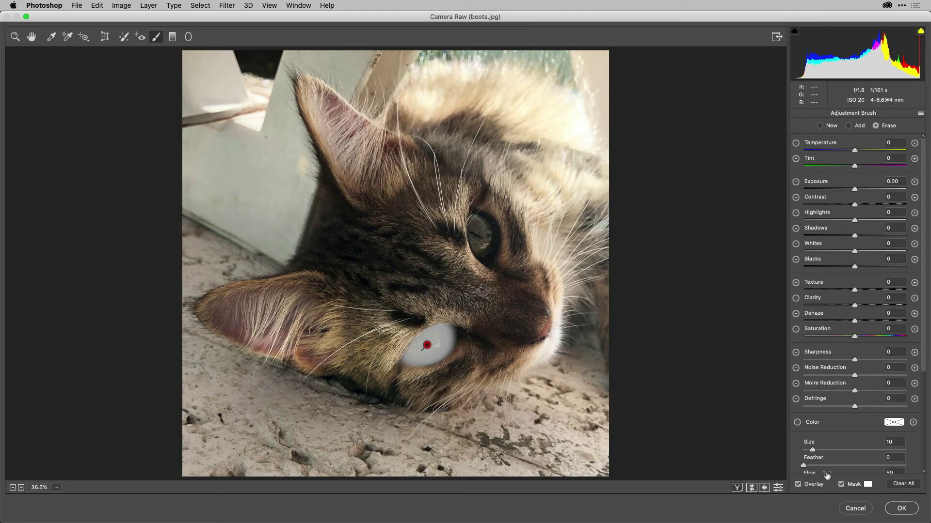
Hide the mask and set the lower-eye adjustment's Exposure to +0.61
left_click(842, 486)
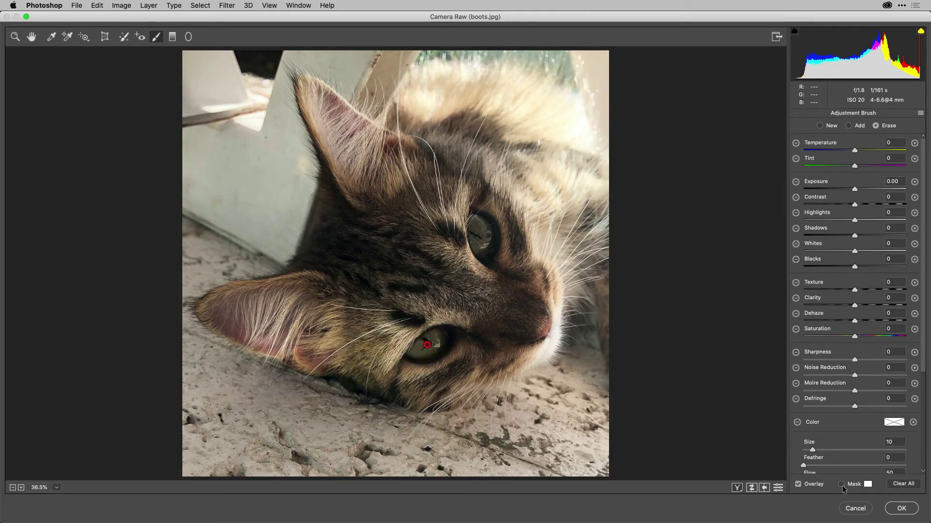
left_click(836, 185)
left_click_drag(837, 184, 843, 185)
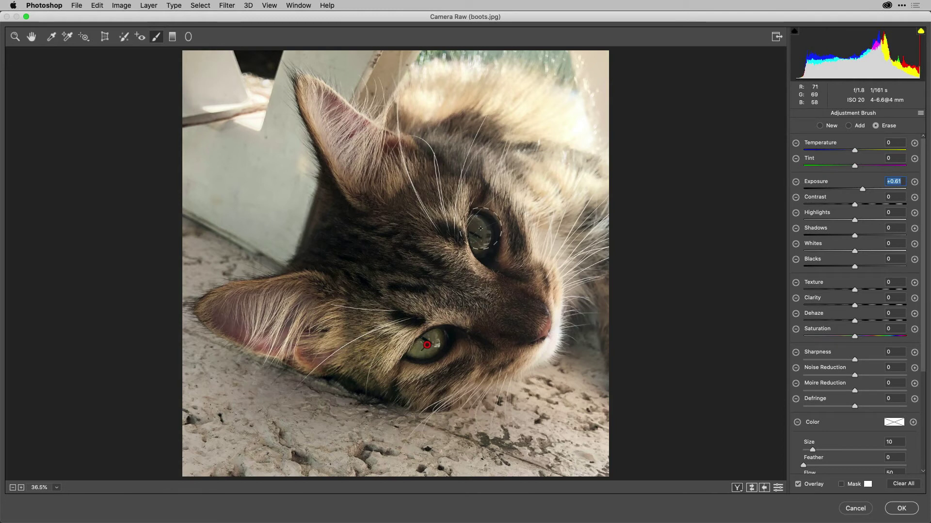
Paint a new, separate brush adjustment over the cat's upper eye
left_click(819, 126)
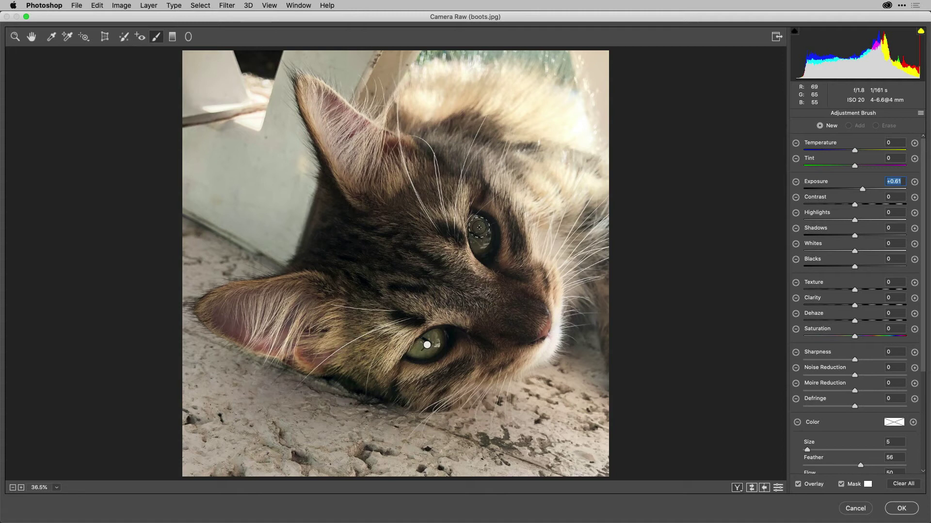
left_click(475, 232)
mouse_move(475, 232)
left_mouse_down()
mouse_move(487, 243)
mouse_move(479, 219)
mouse_move(480, 242)
left_mouse_up()
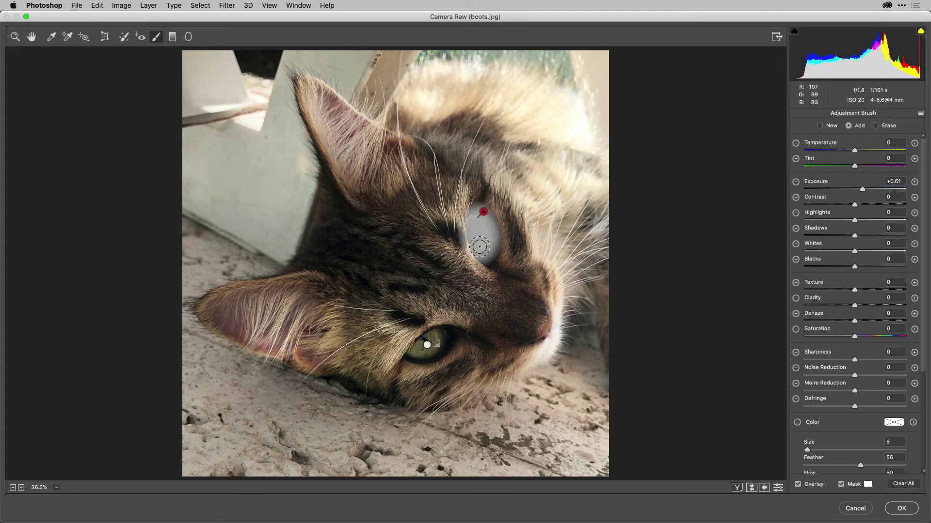
Trim the upper-eye mask with a Feather 57 eraser and set its Exposure to +0.90
left_click(882, 127)
mouse_move(811, 467)
left_mouse_down()
mouse_move(862, 466)
mouse_move(808, 450)
left_mouse_up()
mouse_move(502, 219)
left_mouse_down()
mouse_move(483, 203)
mouse_move(502, 225)
mouse_move(494, 266)
mouse_move(508, 235)
mouse_move(495, 203)
mouse_move(479, 194)
mouse_move(454, 237)
mouse_move(453, 223)
mouse_move(478, 188)
left_mouse_up()
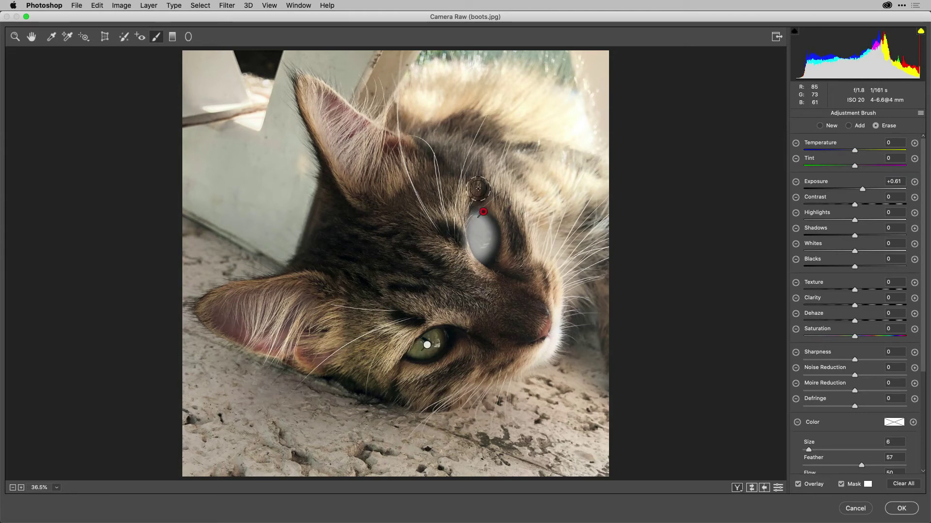
left_click(849, 483)
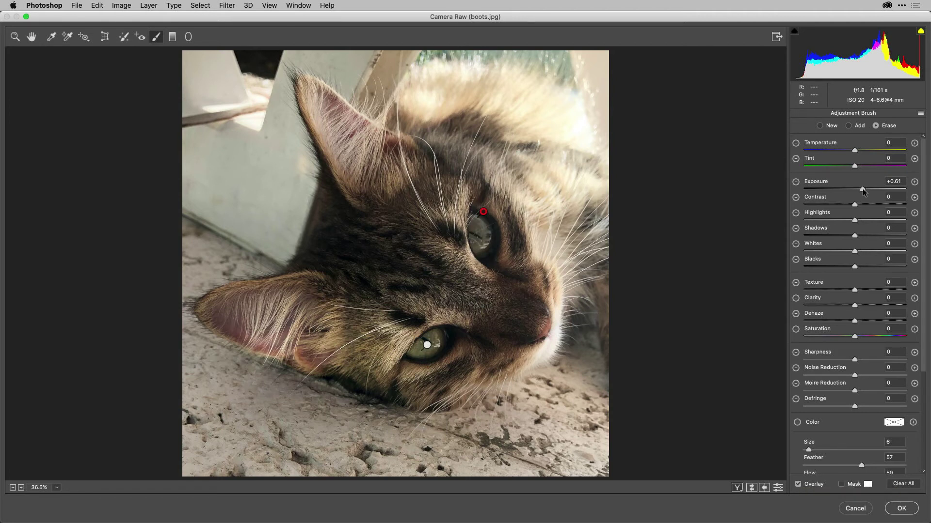
left_click_drag(864, 191, 867, 191)
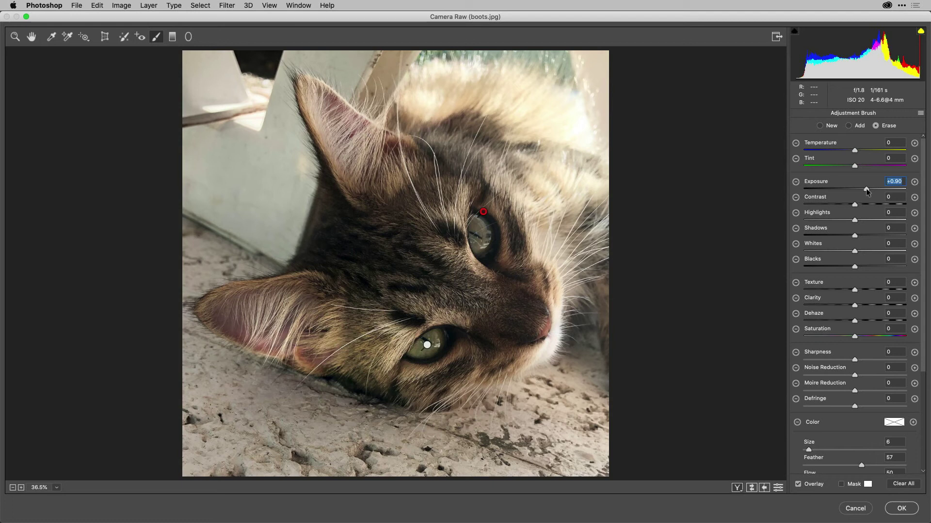
Compare the two eye adjustments and erase stray brightening near the nose and chin
left_click(427, 345)
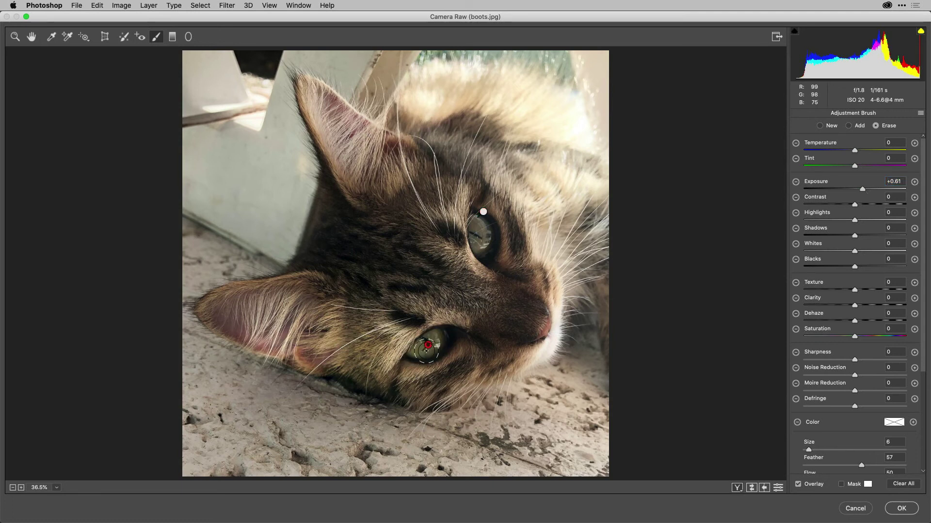
left_click(483, 211)
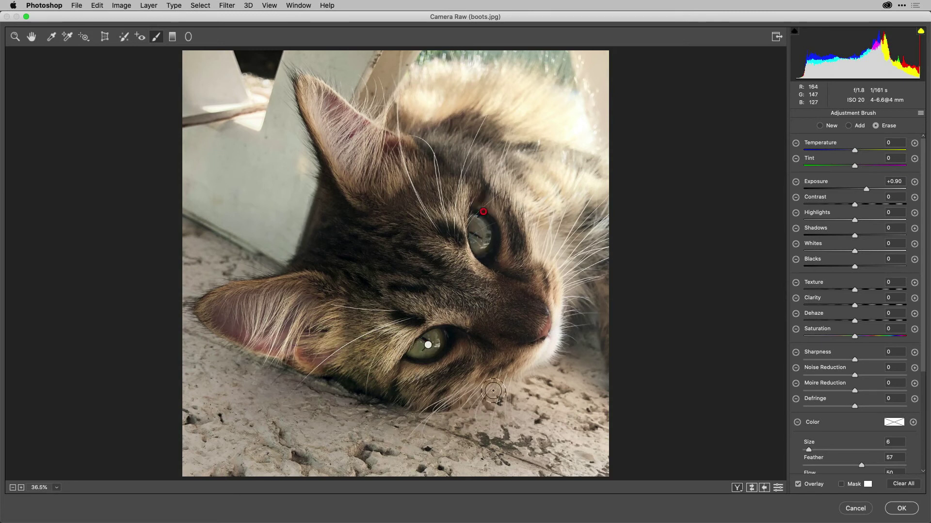
left_click_drag(526, 337, 544, 318)
Paint a test brightening adjustment on the nose, then delete it
left_click(820, 125)
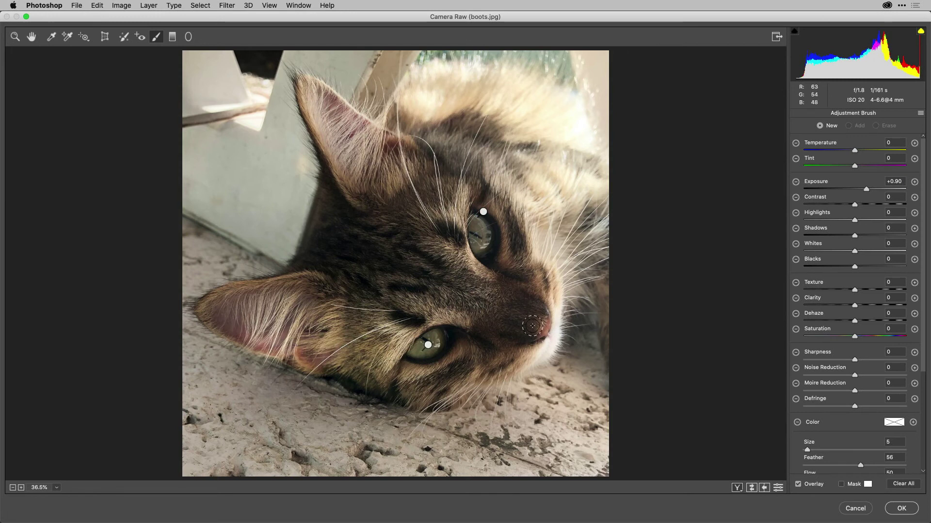
mouse_move(533, 326)
left_mouse_down()
mouse_move(536, 333)
mouse_move(539, 310)
mouse_move(524, 337)
mouse_move(534, 326)
left_mouse_up()
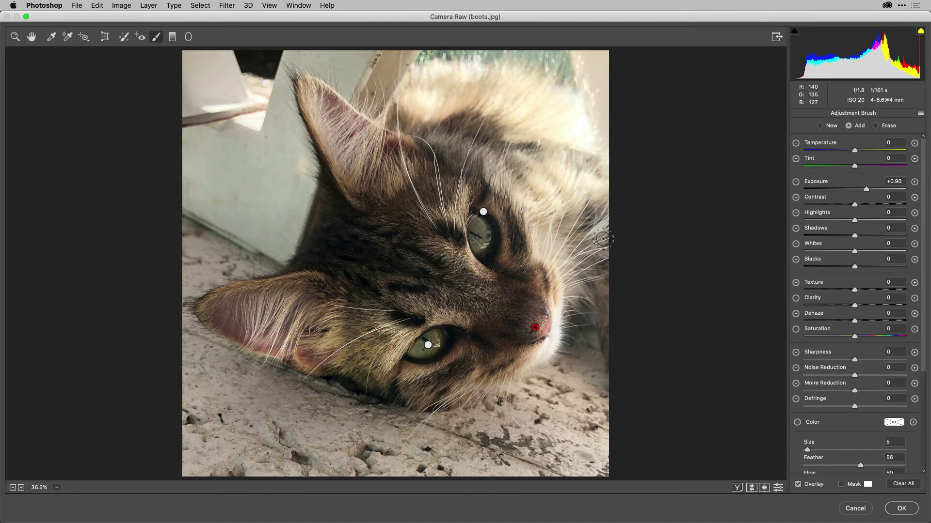
key("Delete")
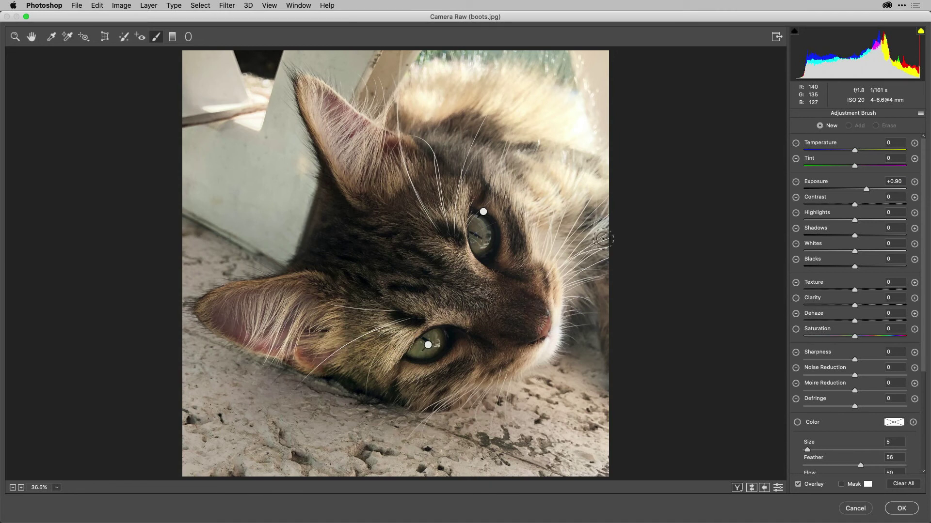
left_click(905, 509)
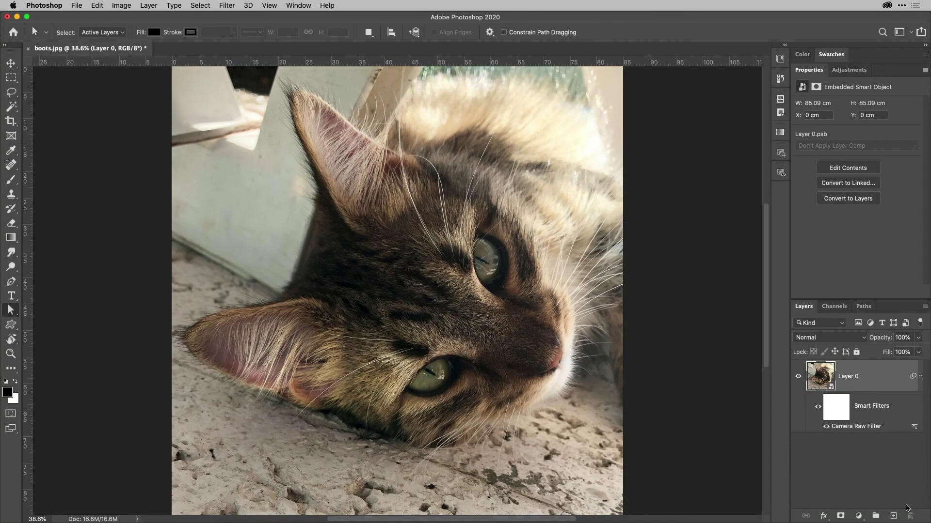